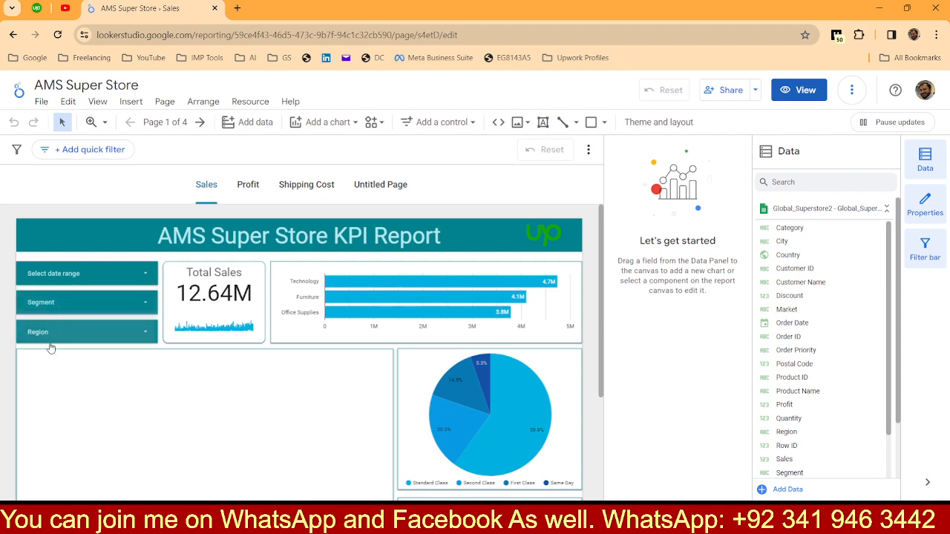
Step: Open the Profit page and add a quick filter that uses the Segment field
click(249, 186)
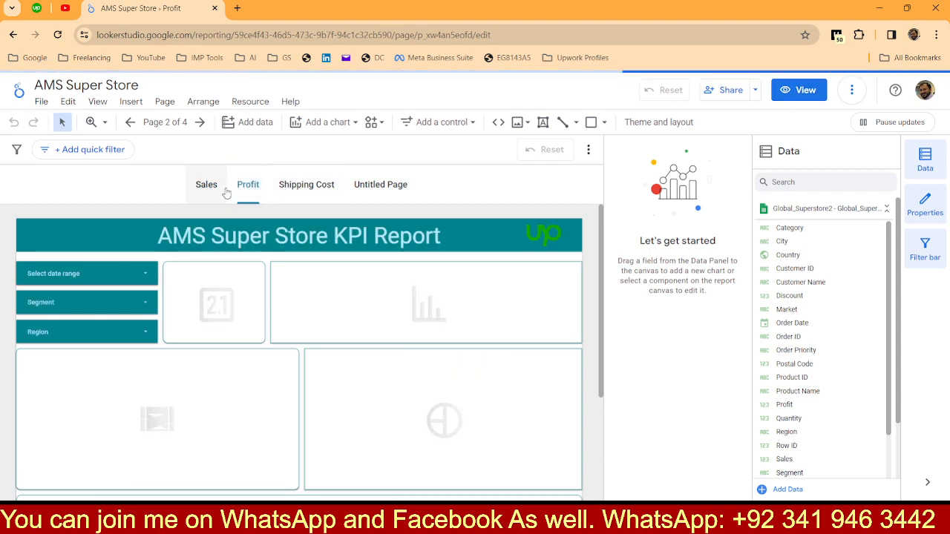
click(113, 151)
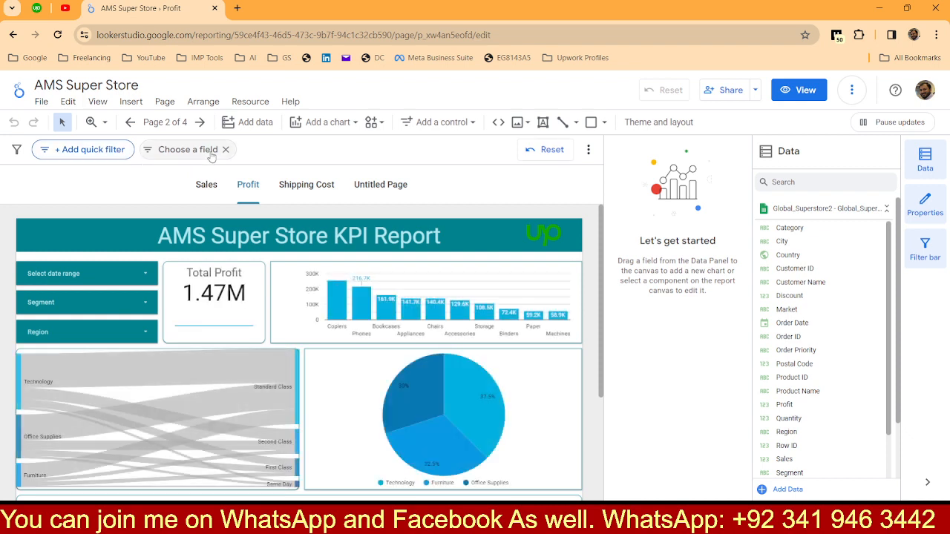
click(211, 153)
click(211, 153)
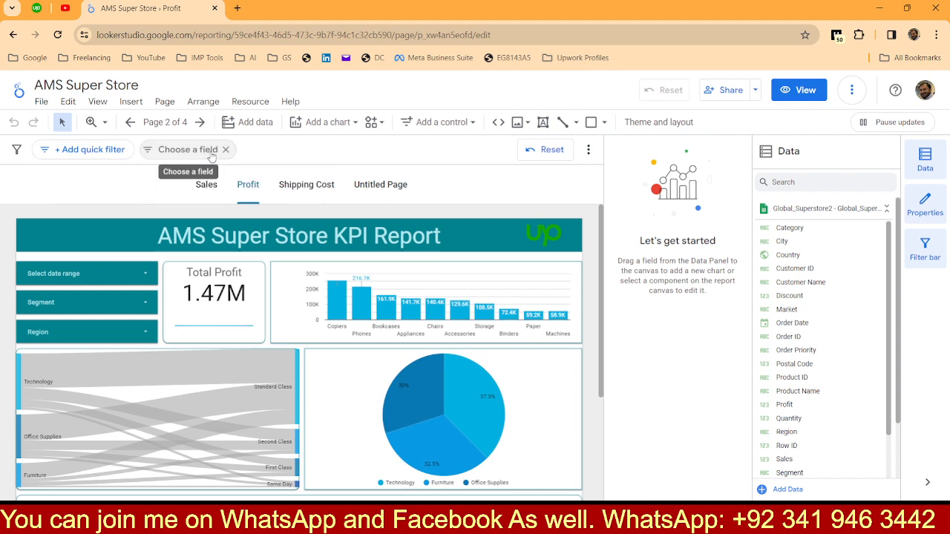
click(212, 154)
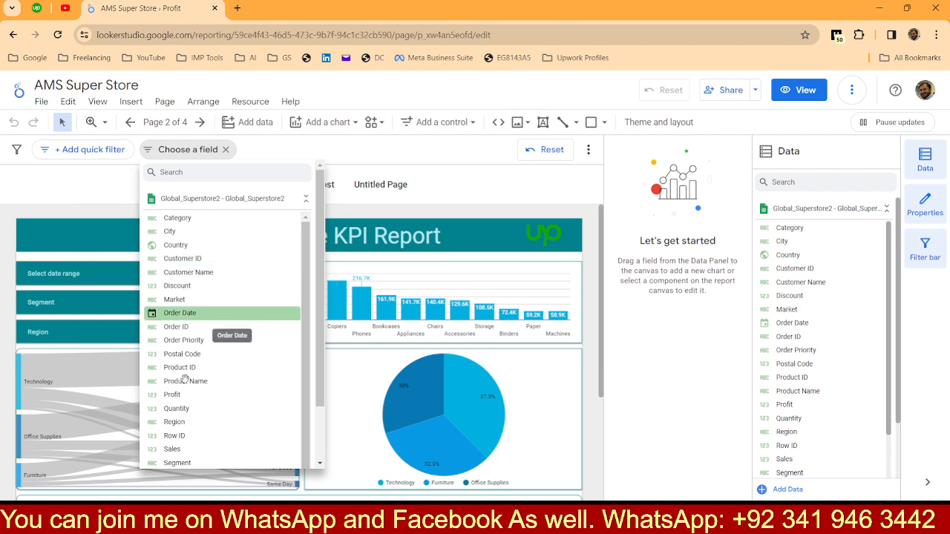
click(190, 462)
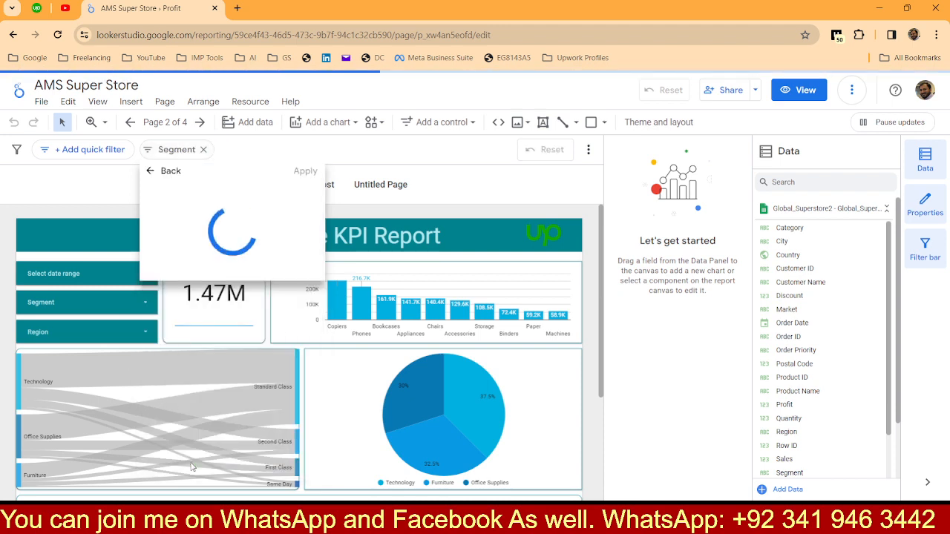
click(187, 153)
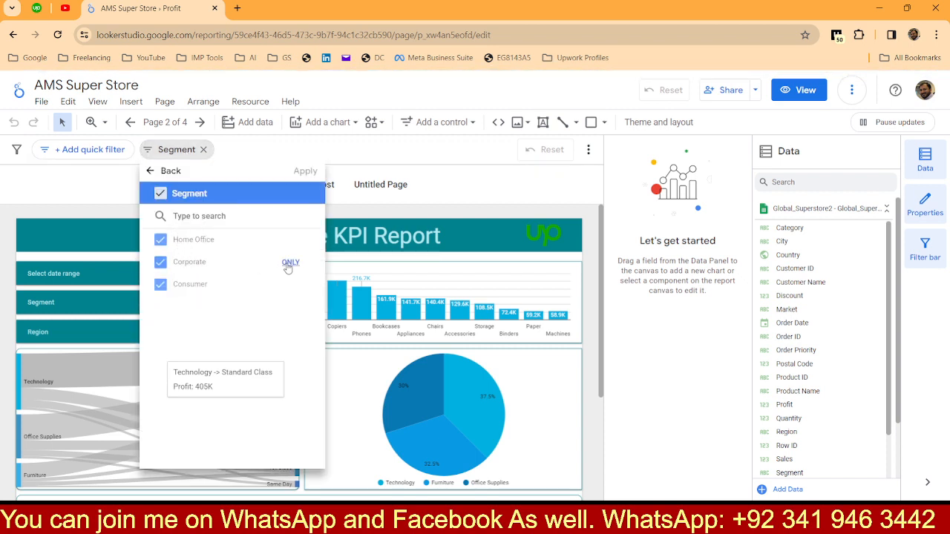
click(290, 263)
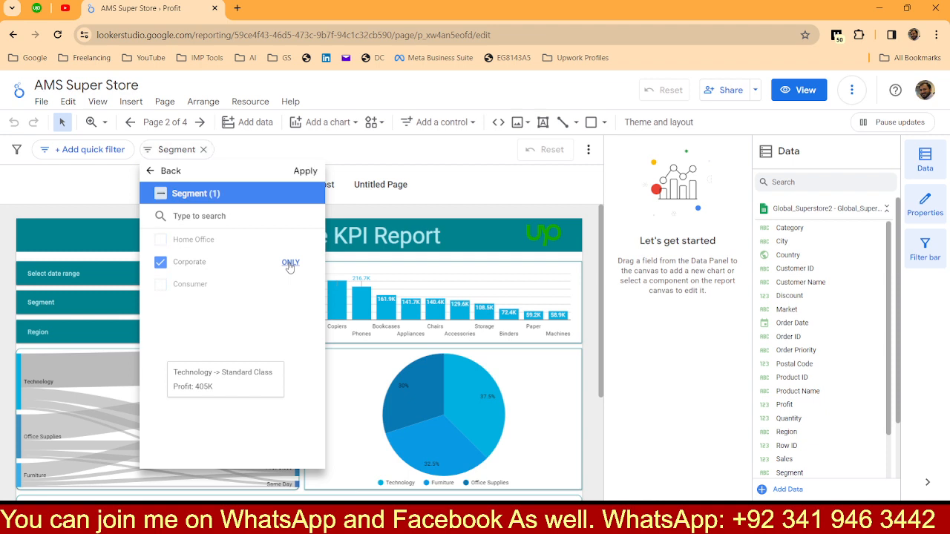
click(451, 194)
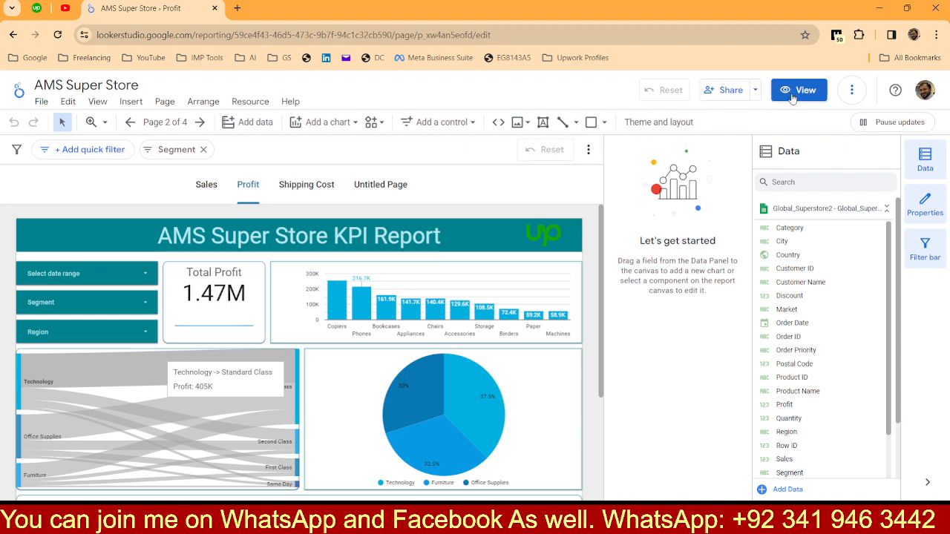
click(170, 151)
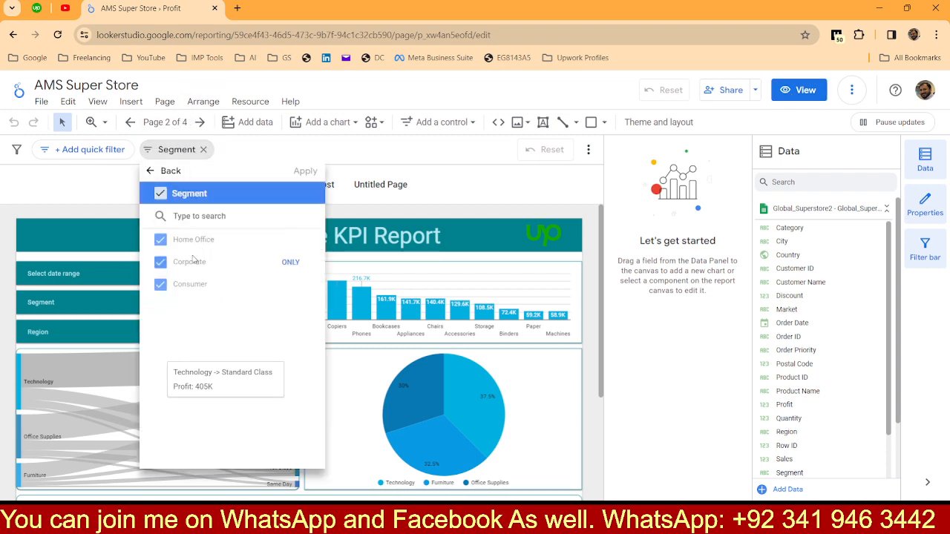
click(290, 263)
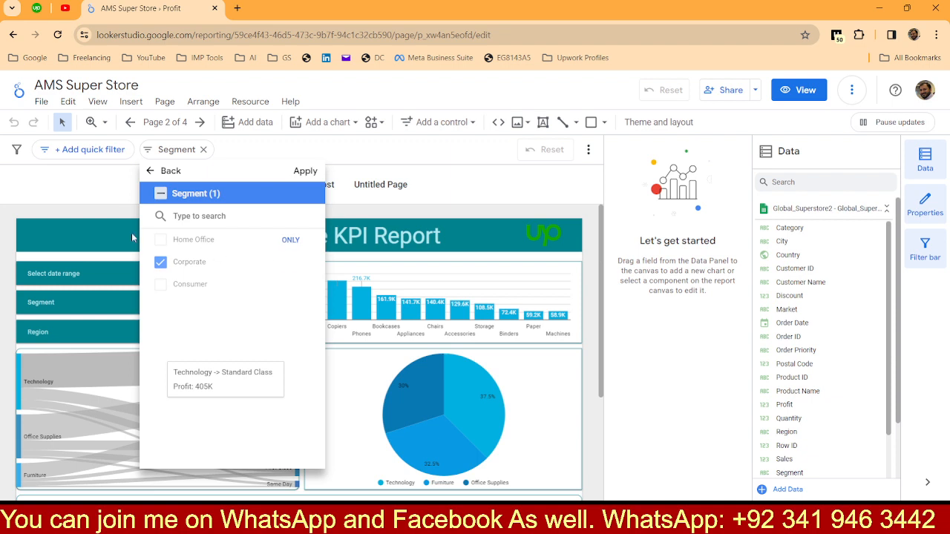
click(65, 212)
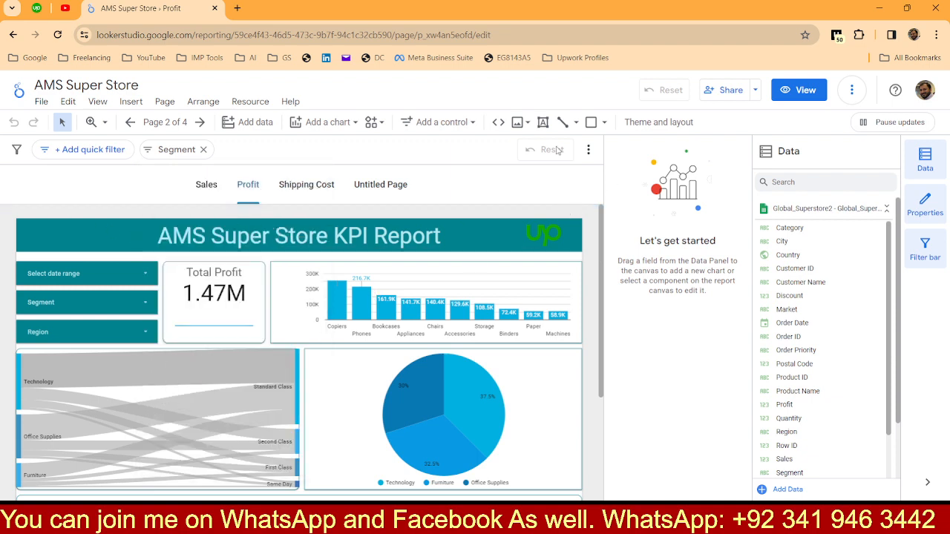
click(181, 156)
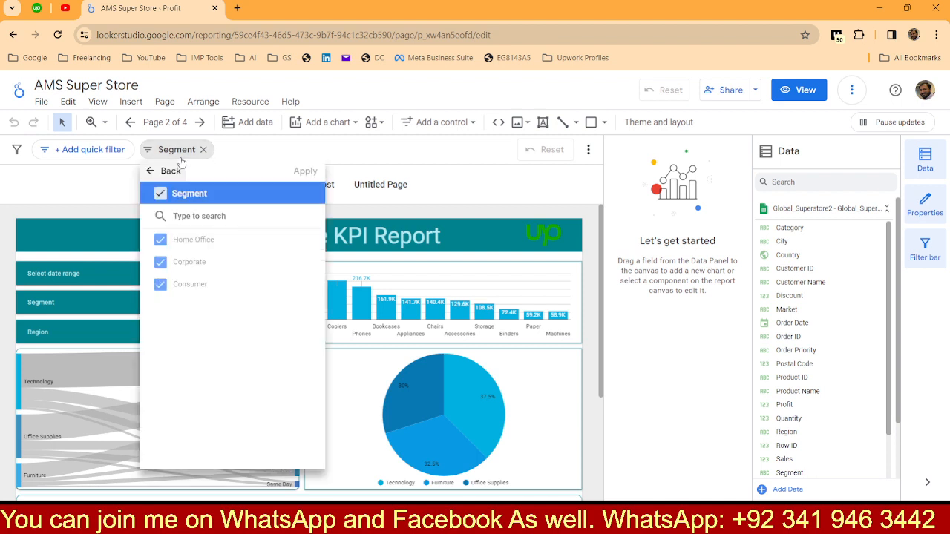
click(160, 239)
click(159, 285)
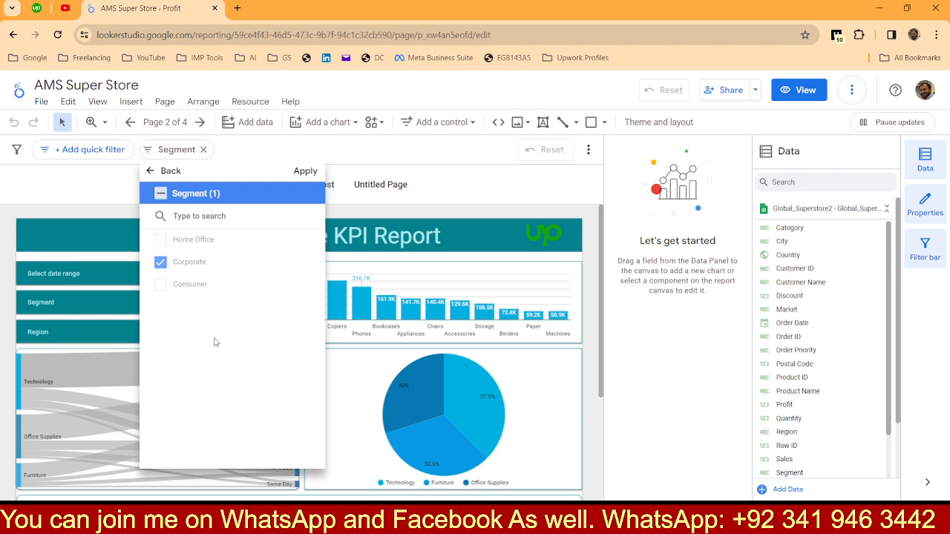
click(210, 271)
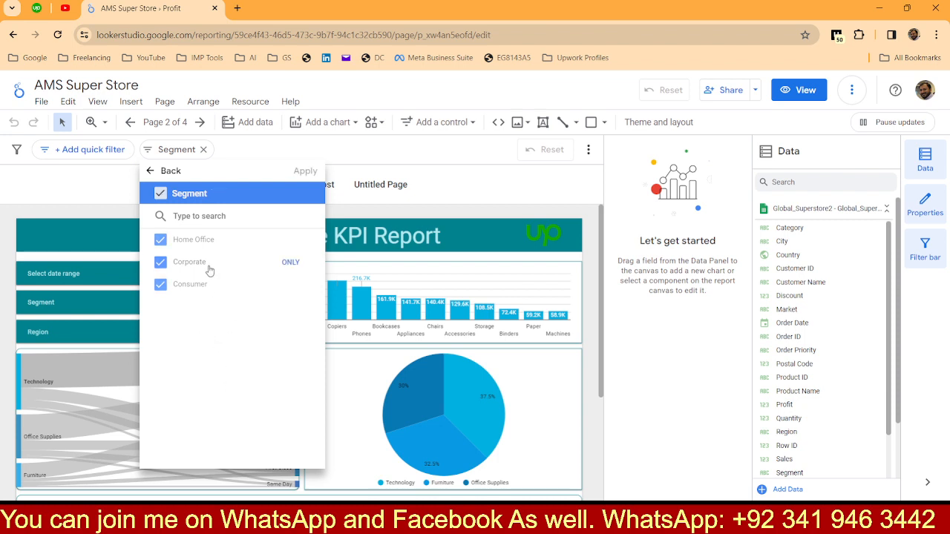
click(210, 271)
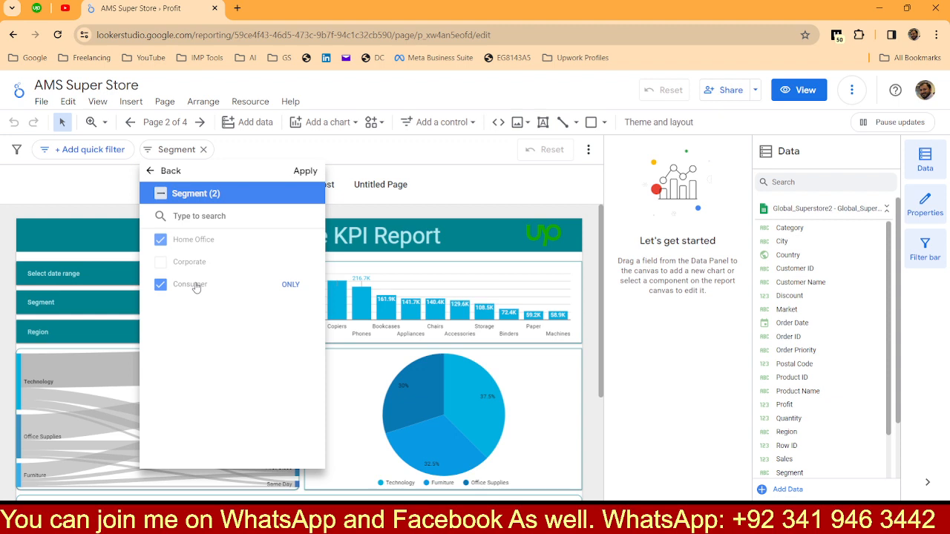
click(195, 288)
double_click(210, 272)
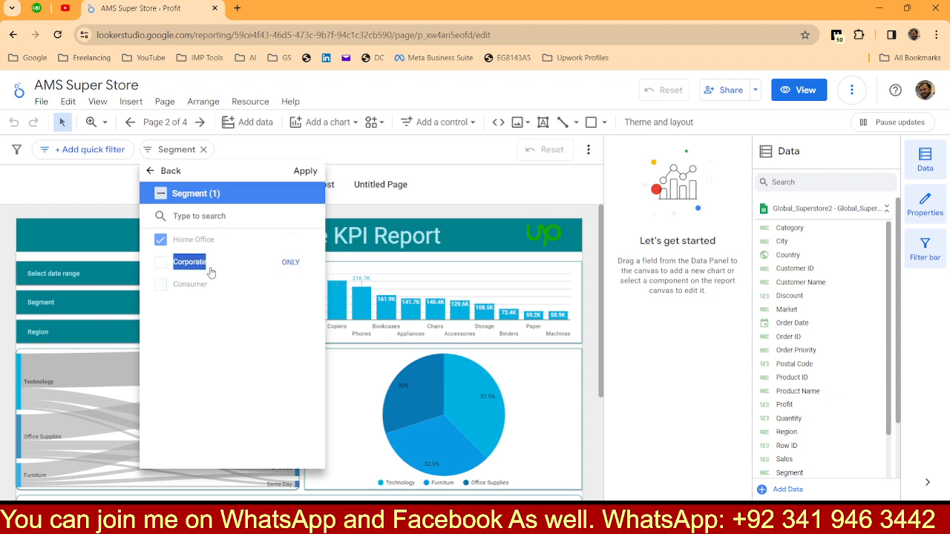
click(211, 272)
click(218, 246)
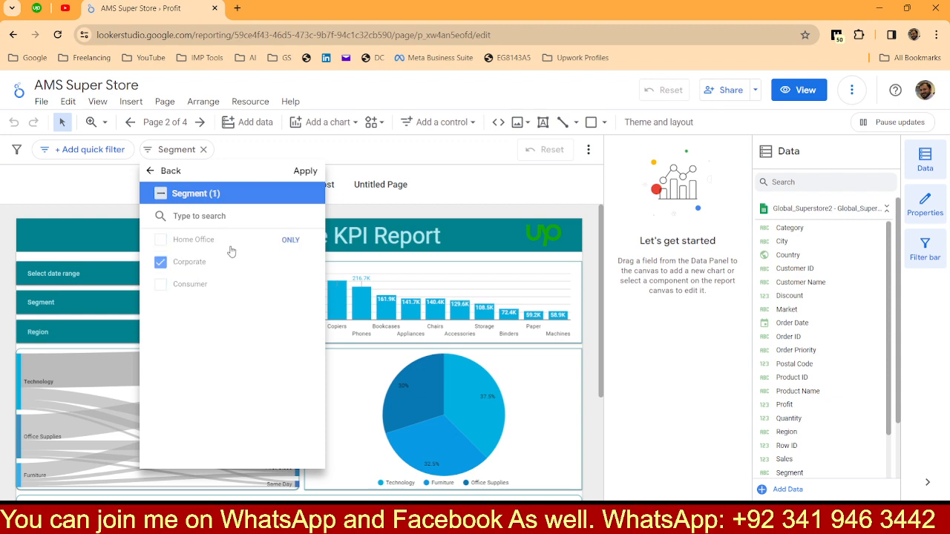
click(490, 194)
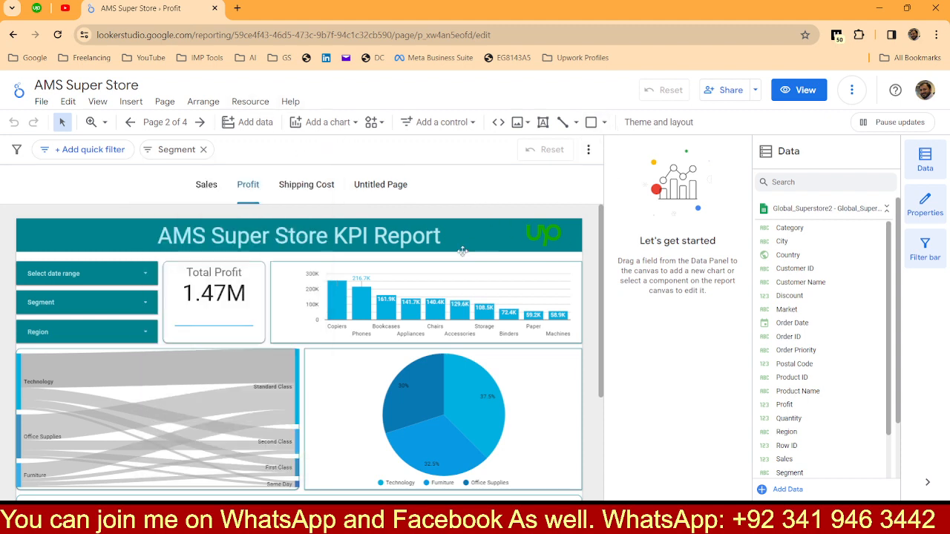
Step: Create a filter named Corporate for the Profit page's pie chart, with an Include clause on the Segment field
click(331, 364)
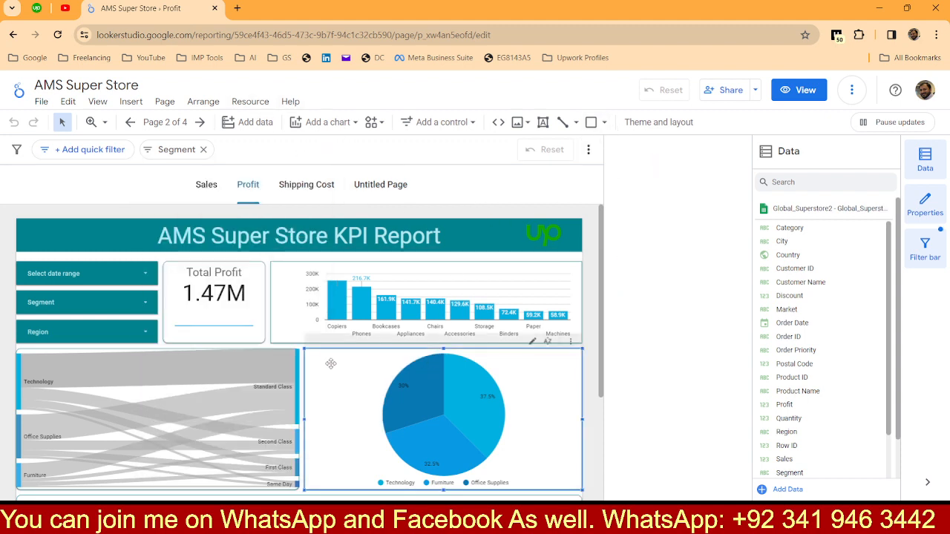
scroll(664, 334, down, 10)
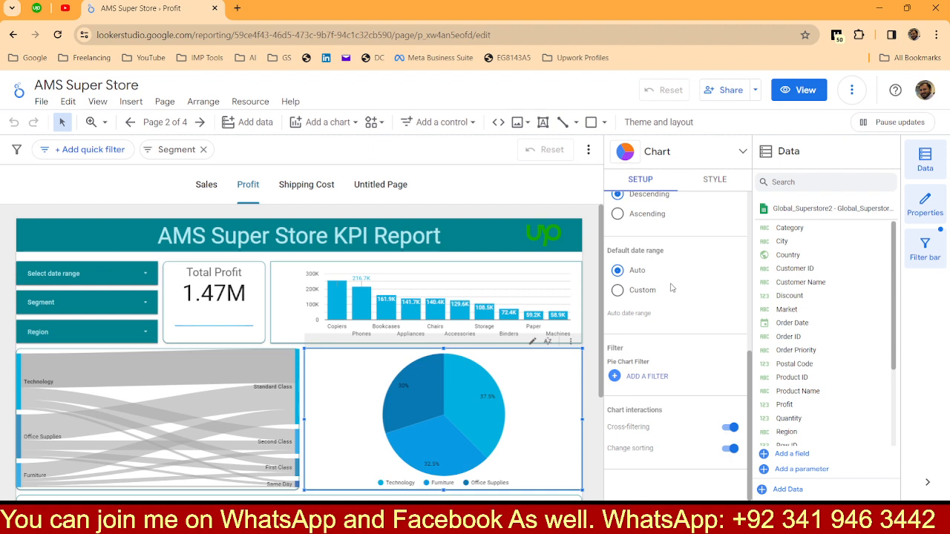
click(641, 379)
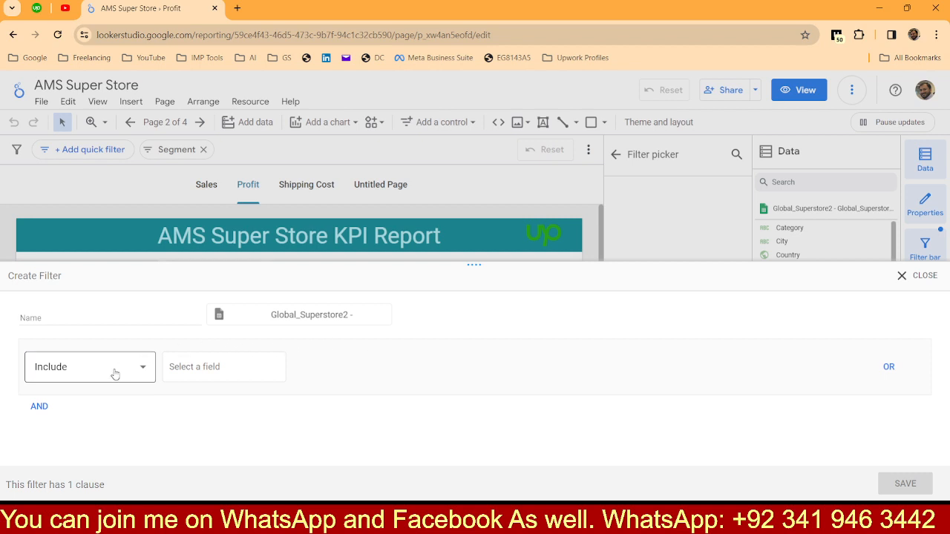
click(105, 320)
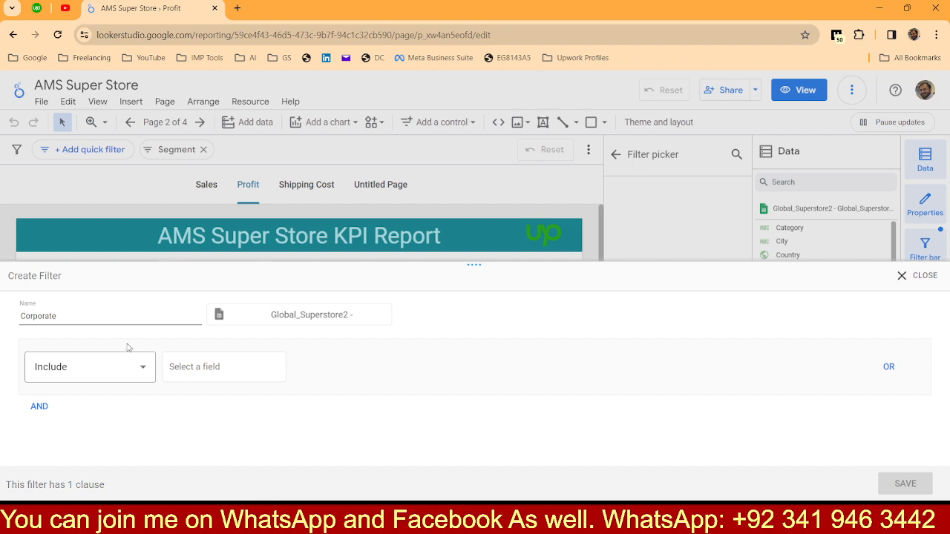
click(199, 378)
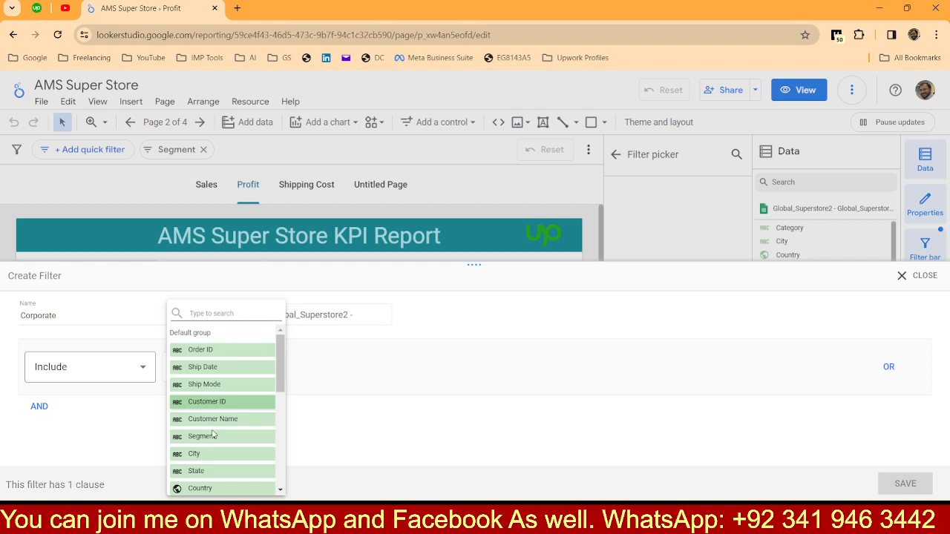
click(213, 436)
Step: Set the clause's condition to Equal to (=) with the value Corporate, and save the filter
click(334, 367)
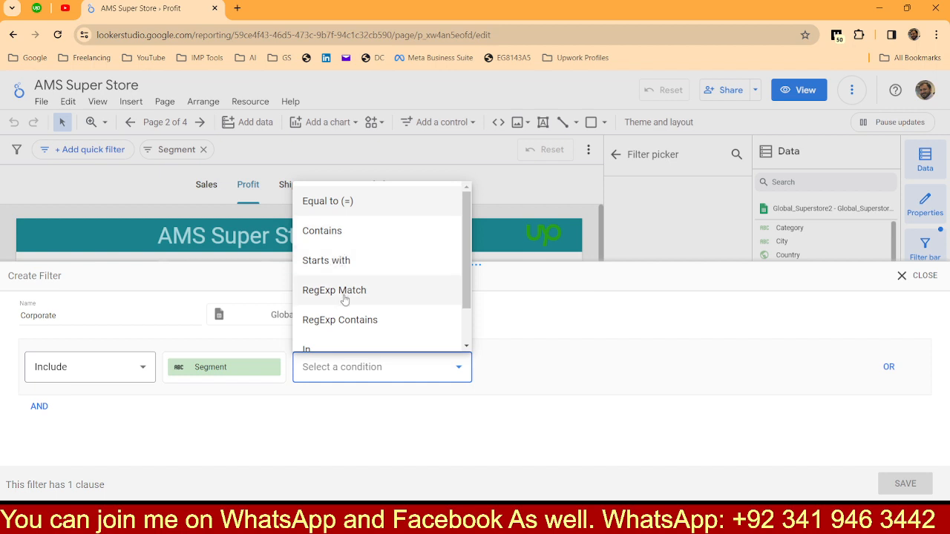
scroll(345, 300, down, 1)
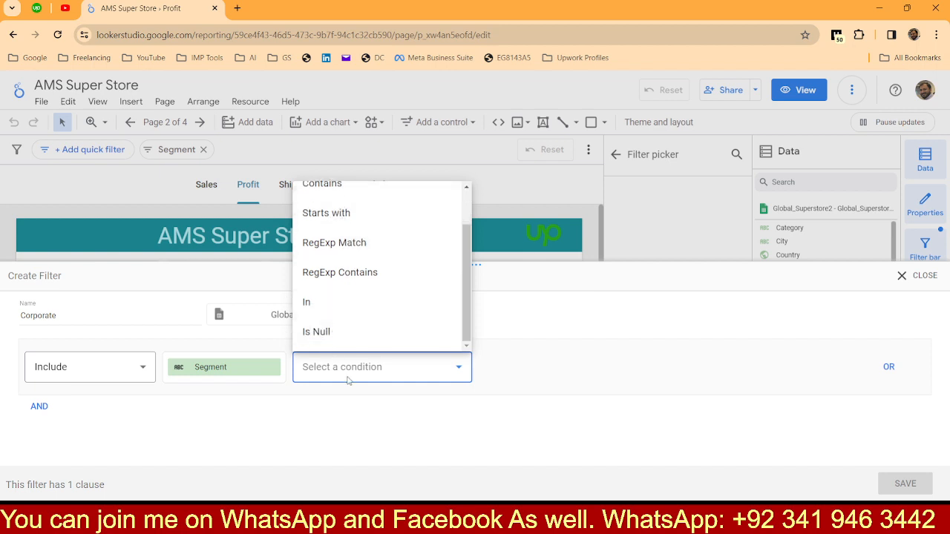
scroll(363, 321, up, 1)
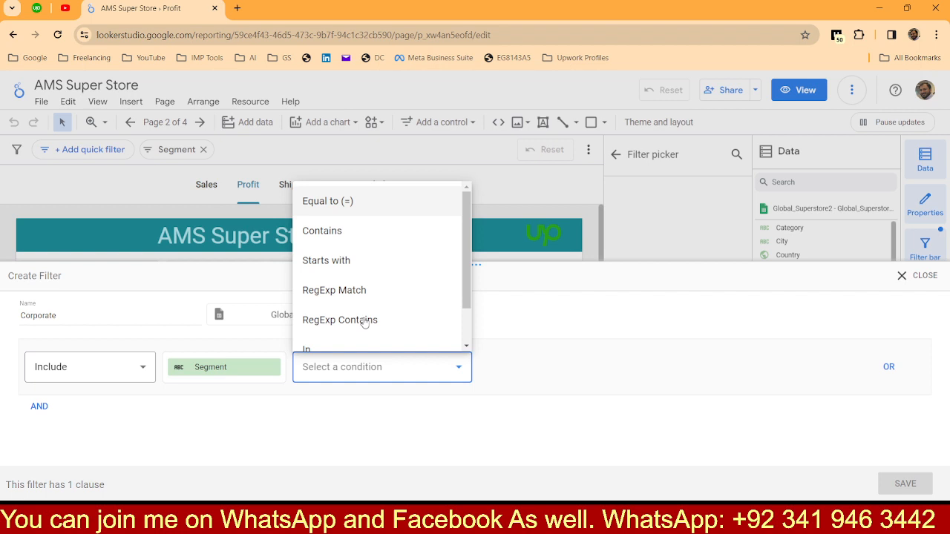
click(341, 214)
click(530, 370)
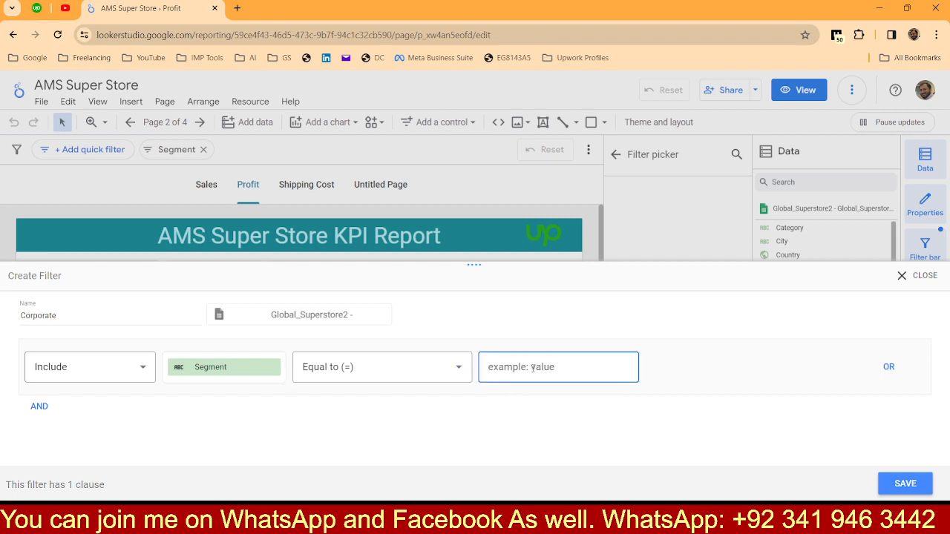
text(Corporate)
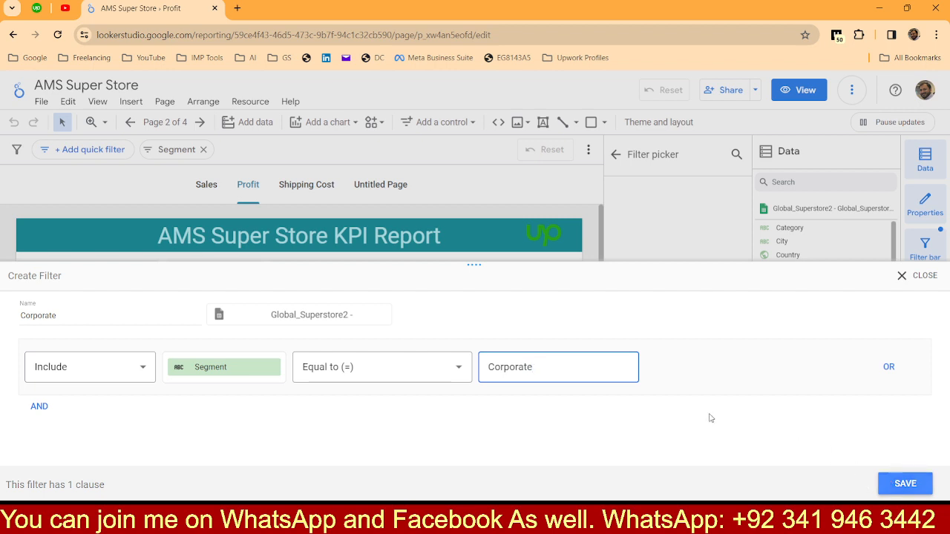
click(909, 483)
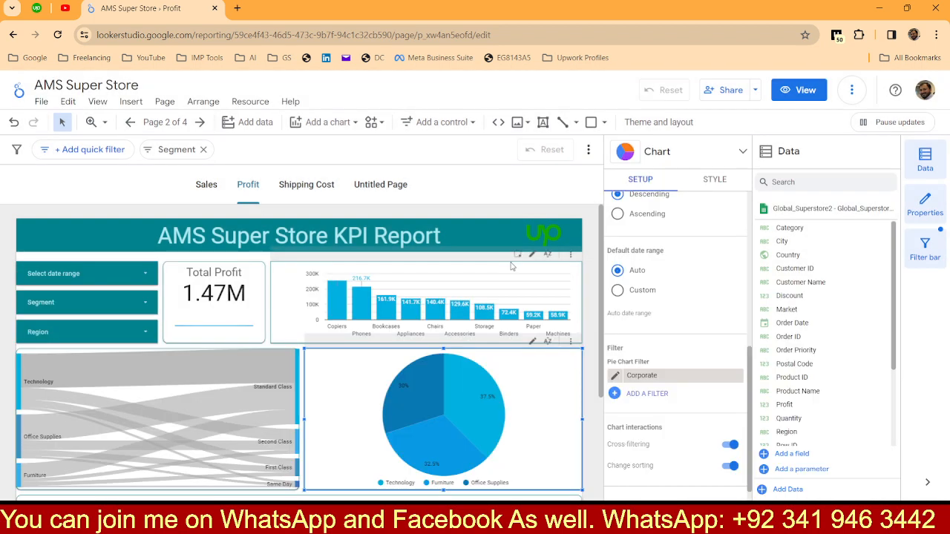
mouse_move(474, 399)
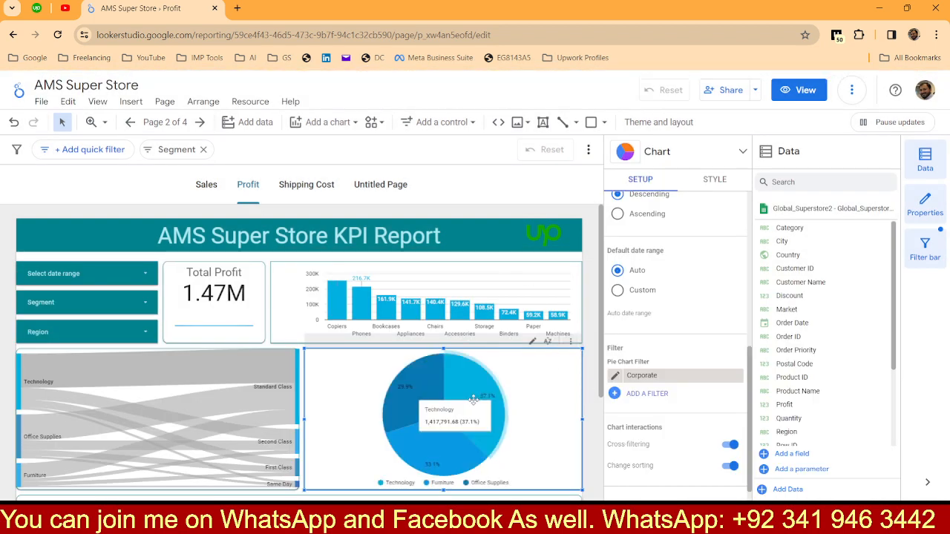
Step: Apply the existing Corporate filter to the bar chart on the Profit page
click(292, 311)
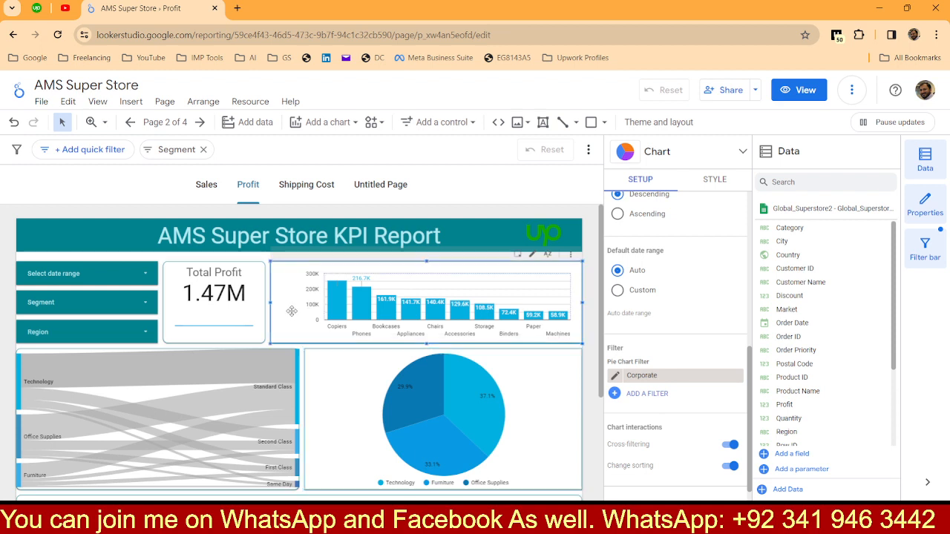
scroll(644, 343, down, 5)
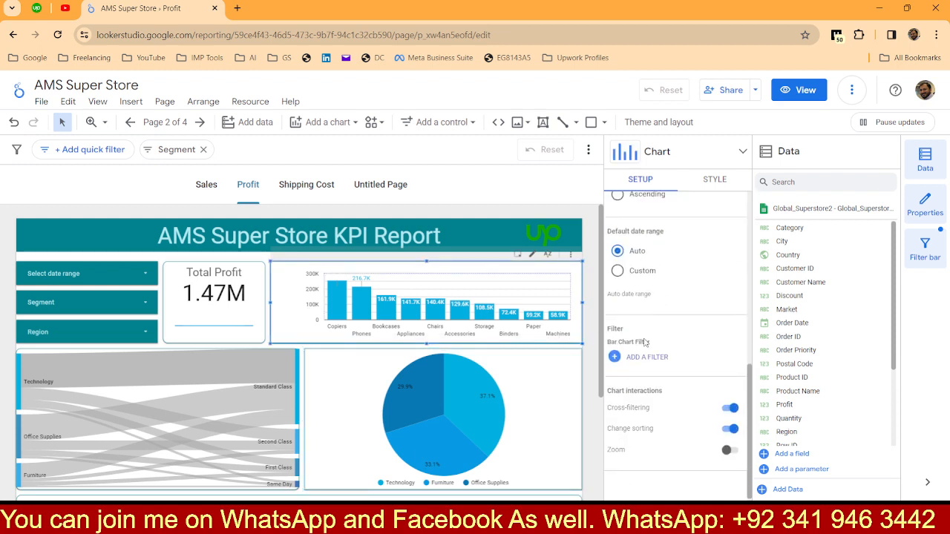
click(643, 357)
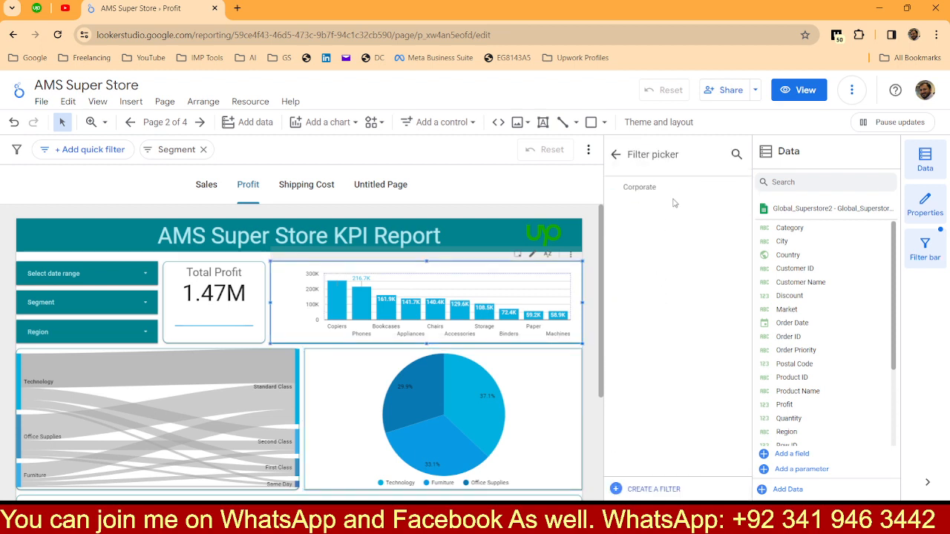
click(638, 189)
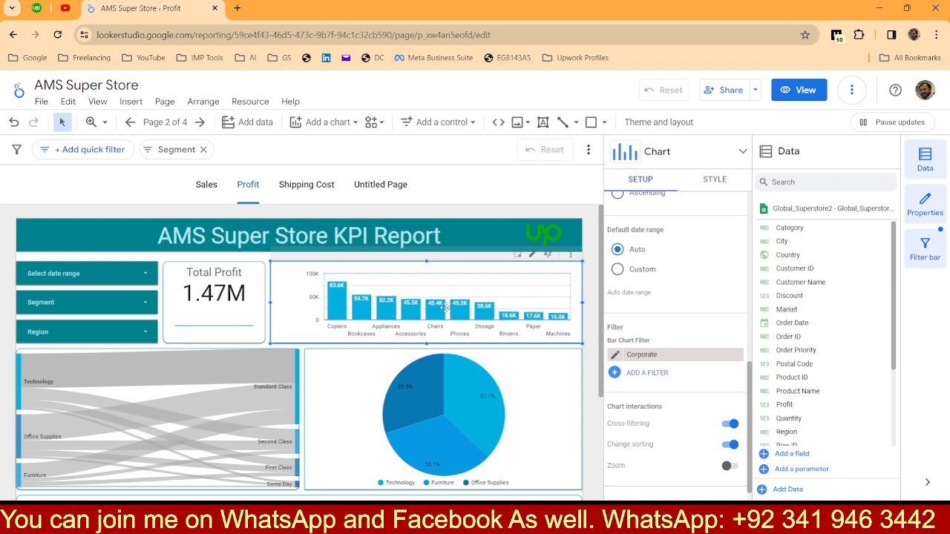
Step: Start a second filter for the Profit page's pie chart, named Loss, with an Include clause on the Profit field
click(393, 397)
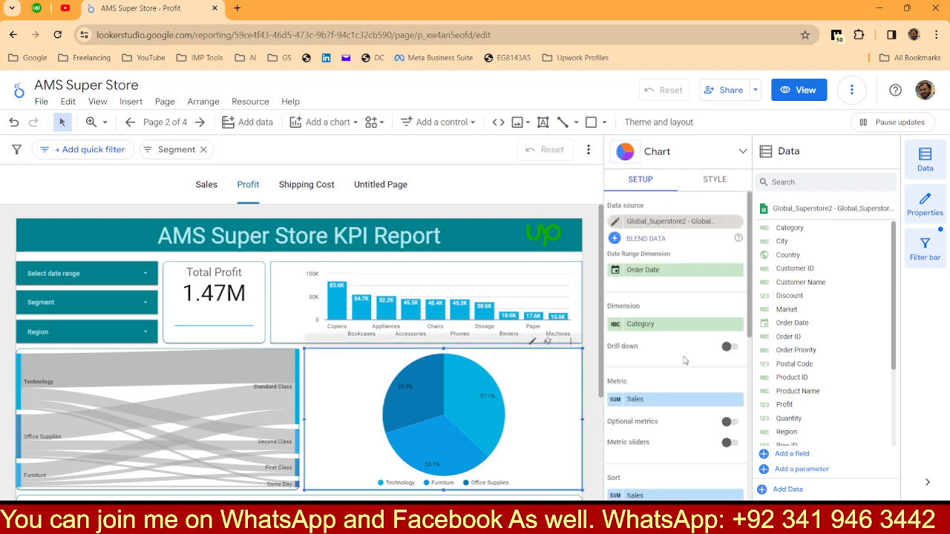
scroll(684, 360, down, 3)
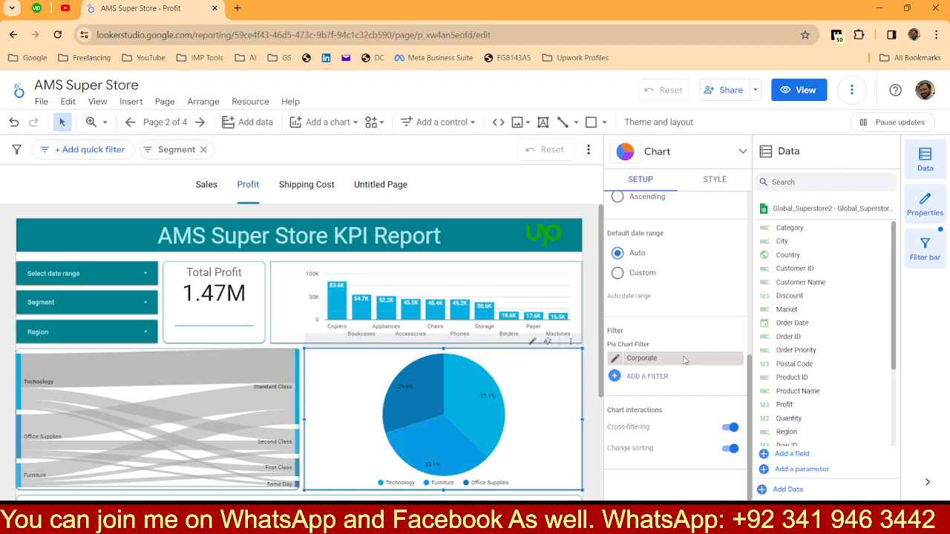
click(645, 377)
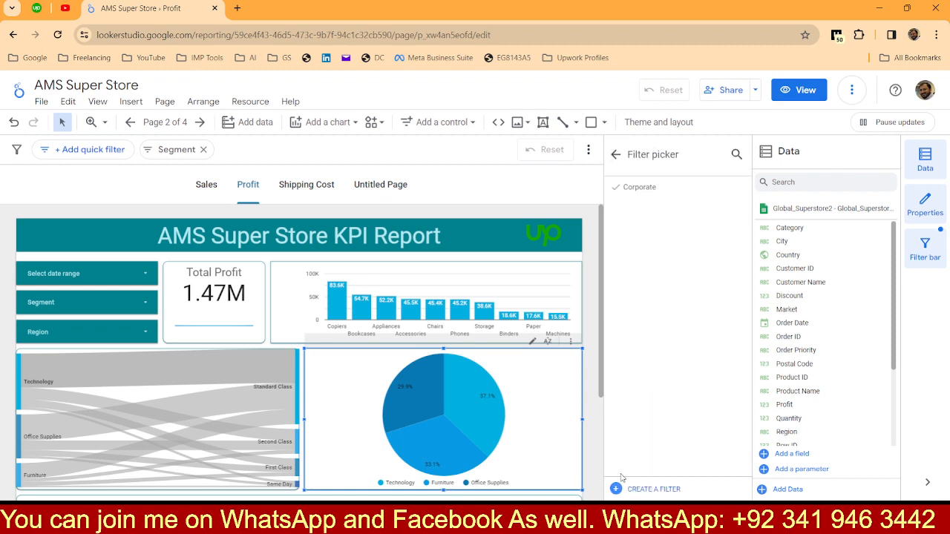
click(658, 491)
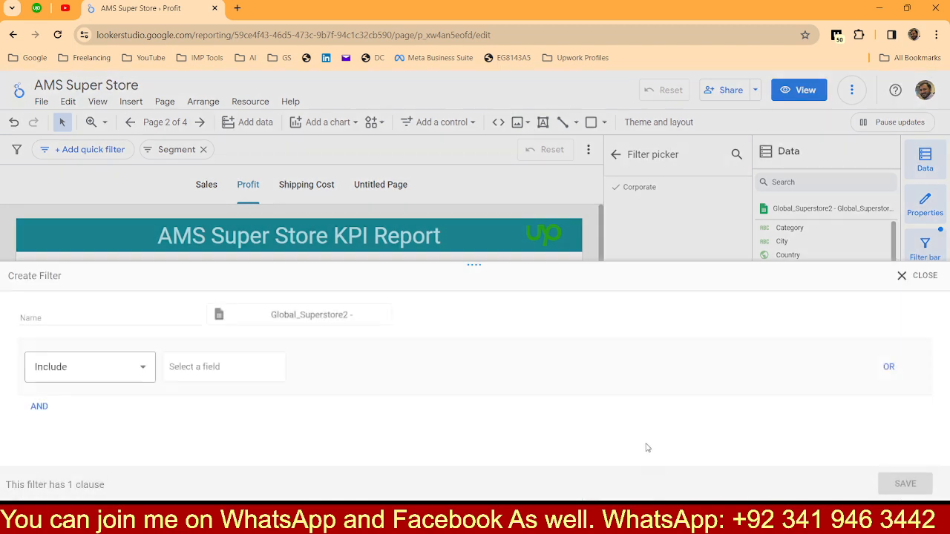
click(121, 317)
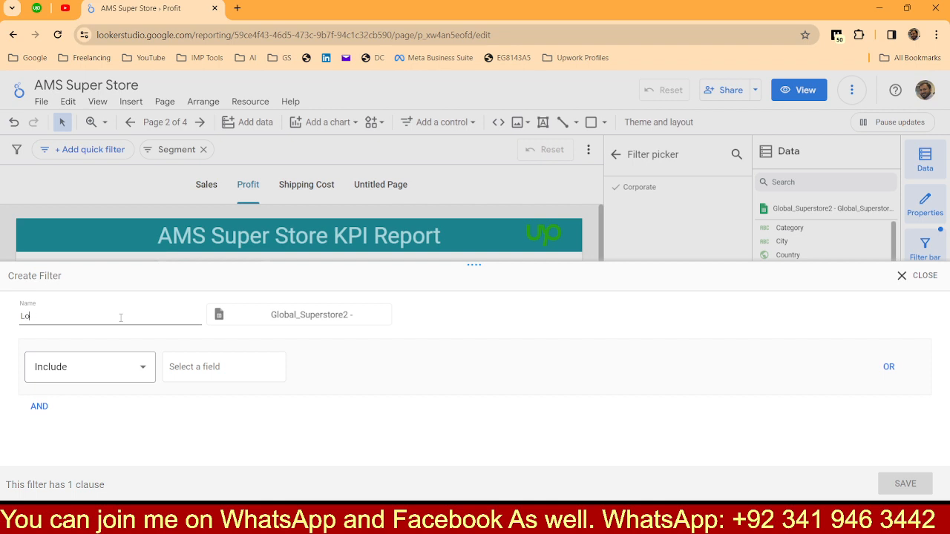
click(197, 372)
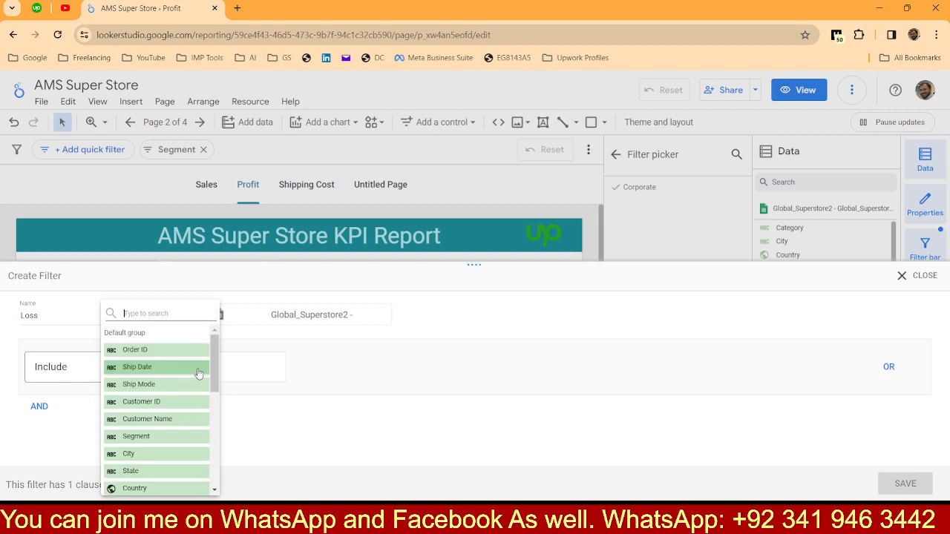
text(pro)
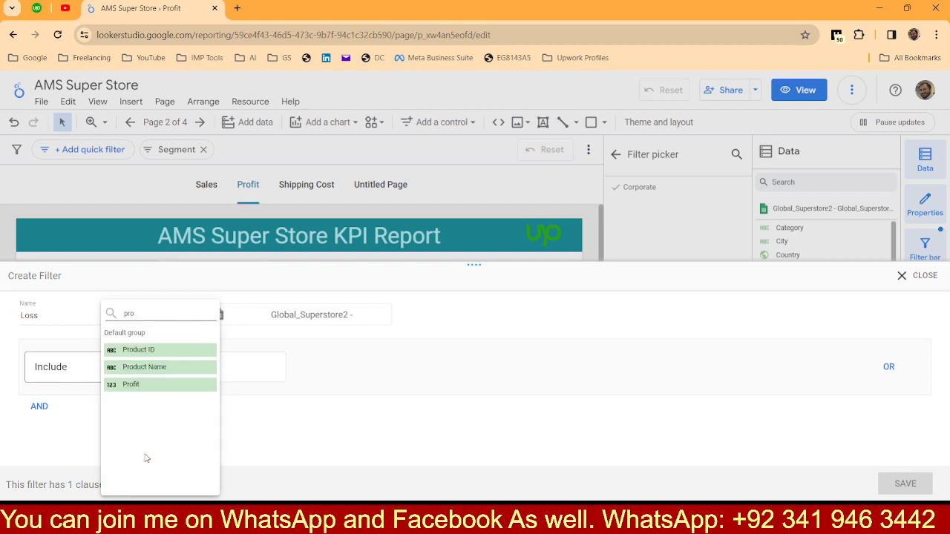
click(133, 385)
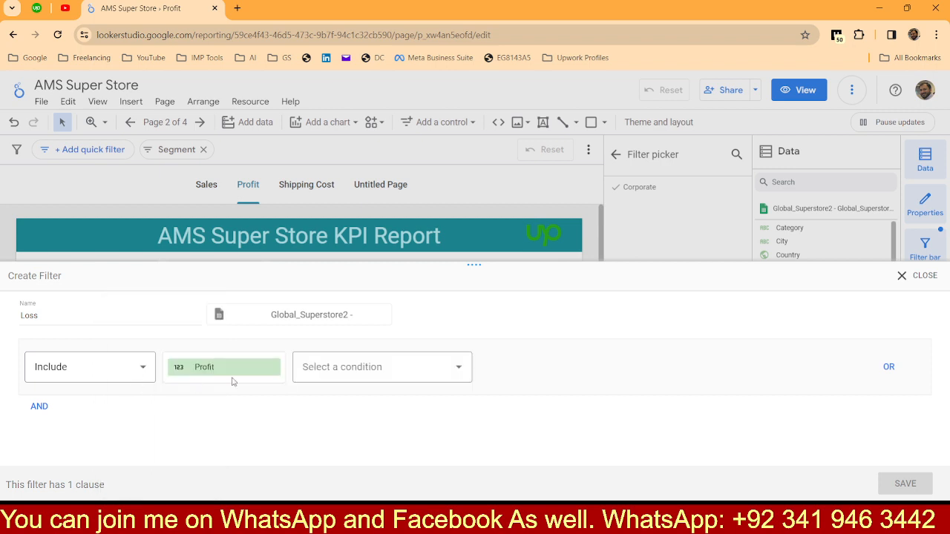
Step: Set the Loss filter's condition to Less than (<) with the value 0, and save the filter
click(316, 367)
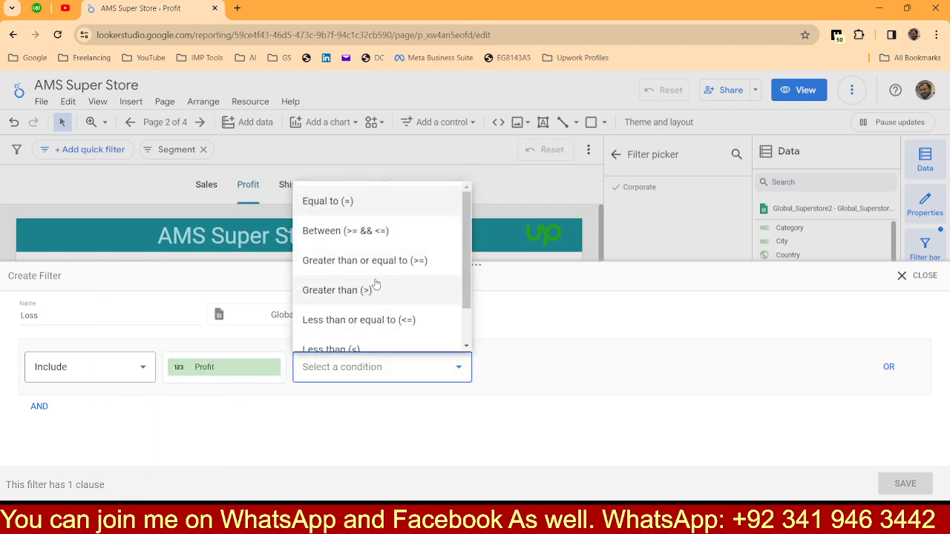
scroll(367, 293, down, 2)
click(349, 302)
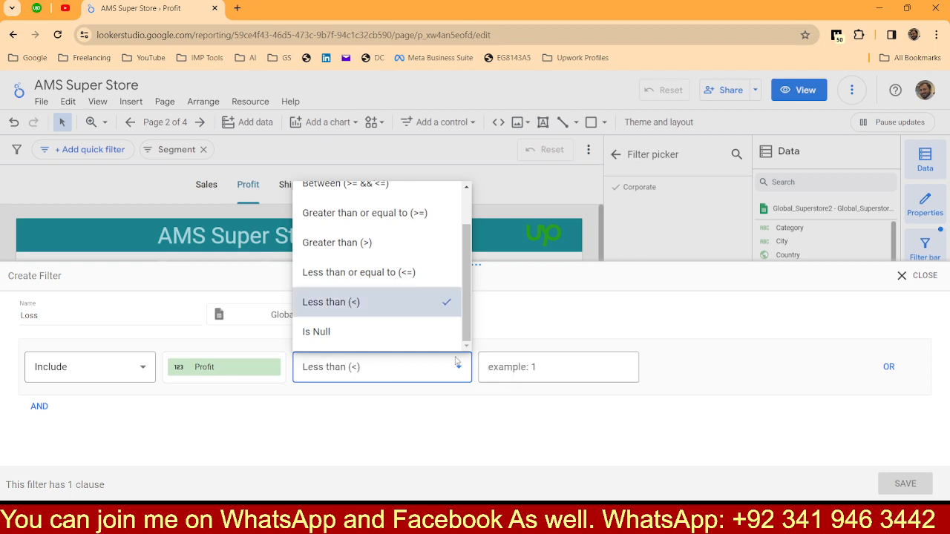
click(511, 372)
text(0)
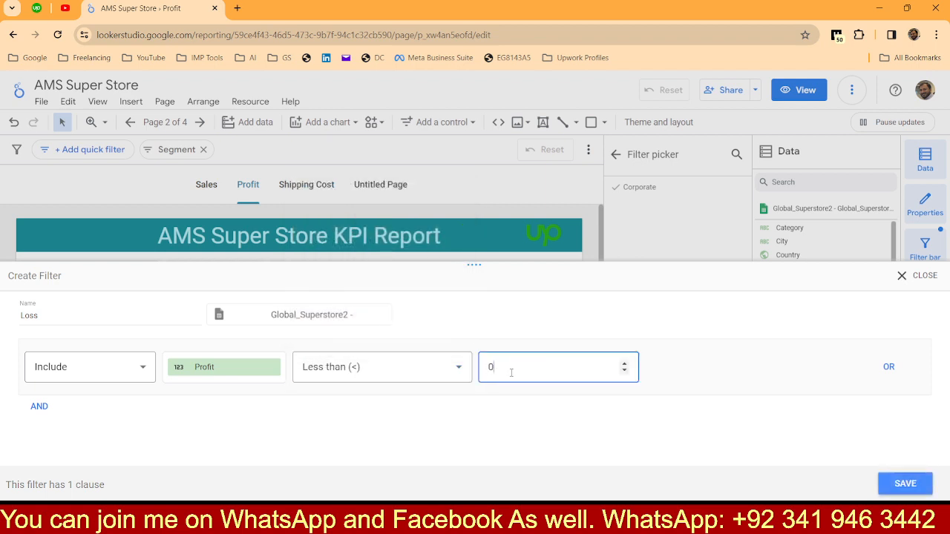
click(906, 483)
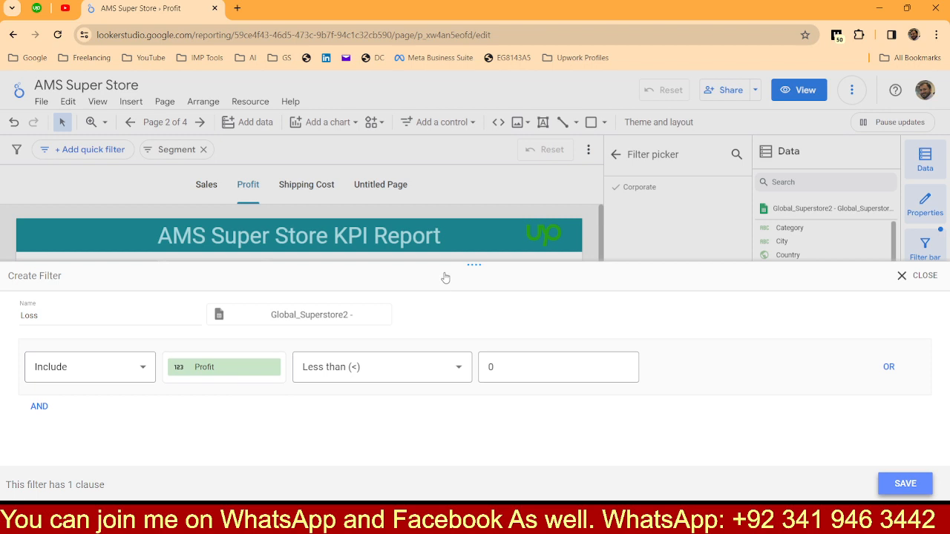
click(896, 488)
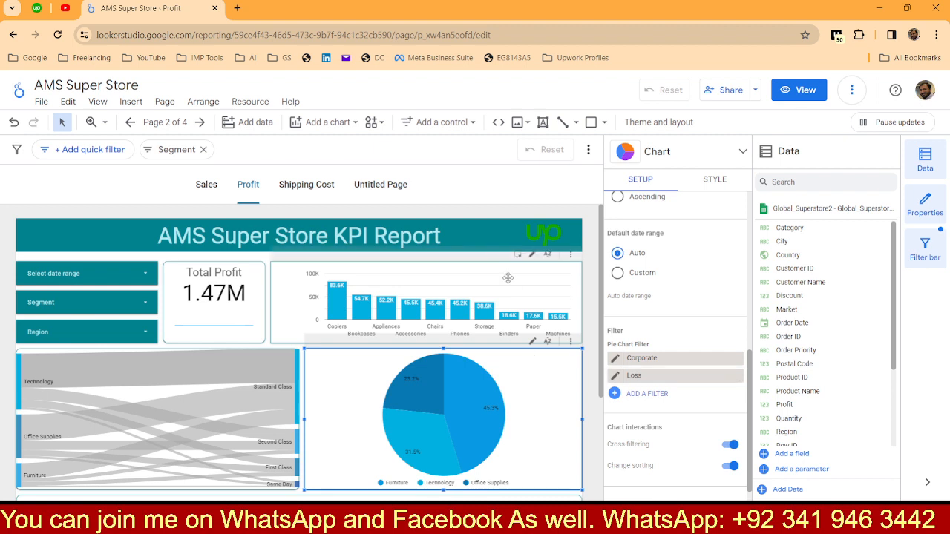
Step: Apply the existing Loss filter to the bar chart and remove its Corporate filter
click(508, 278)
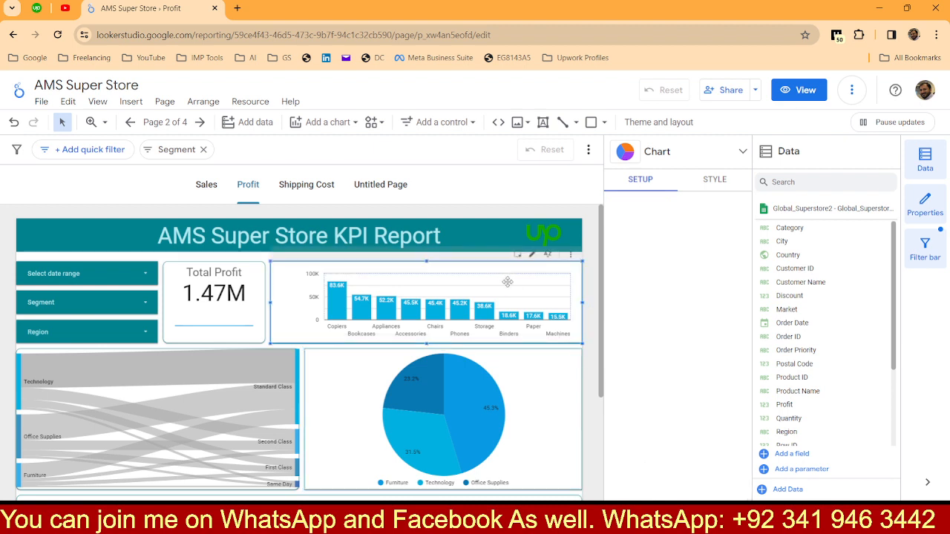
scroll(655, 430, down, 5)
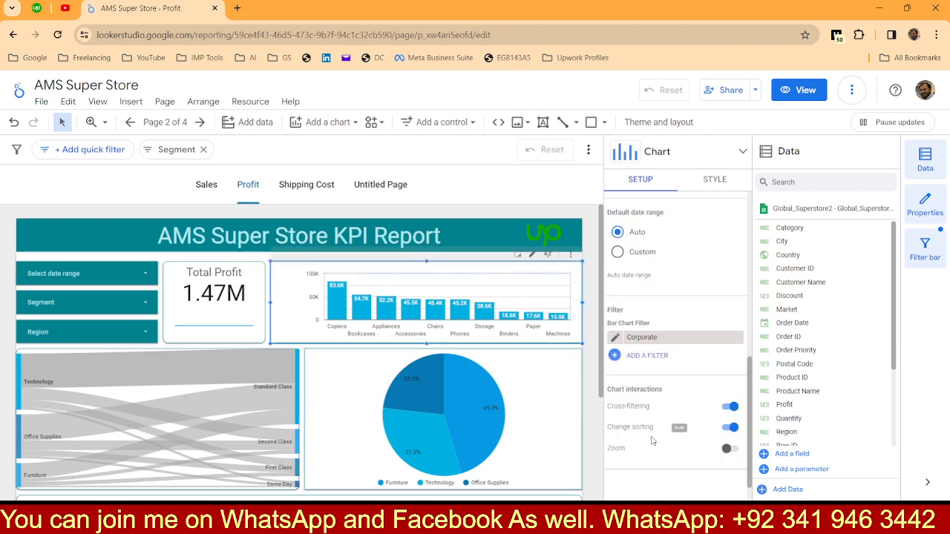
click(643, 357)
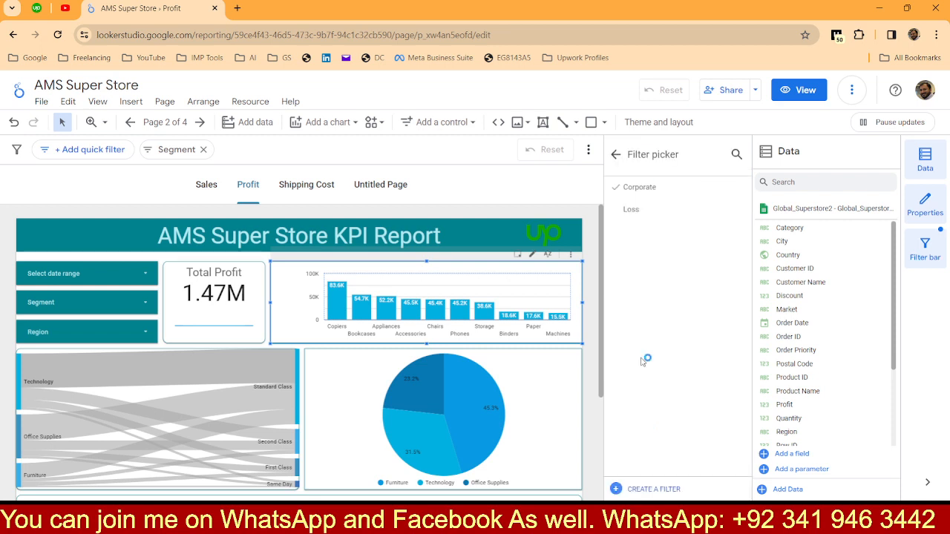
click(637, 210)
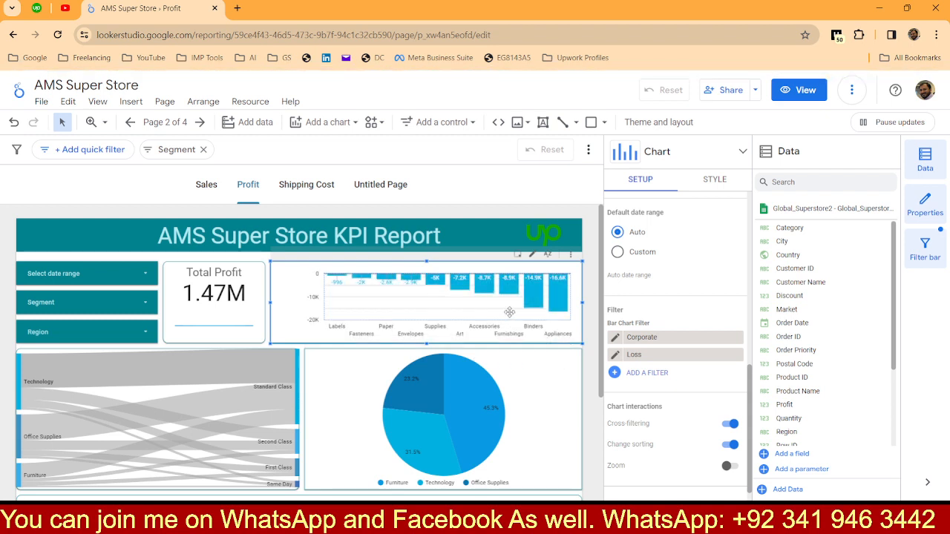
click(737, 340)
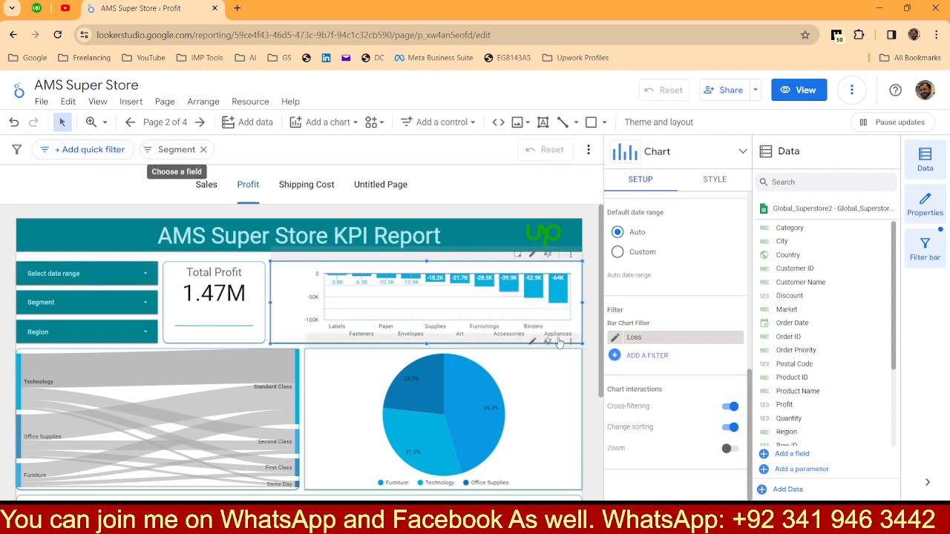
Step: Remove the Segment quick filter and add a quick filter that uses the Discount field
click(202, 150)
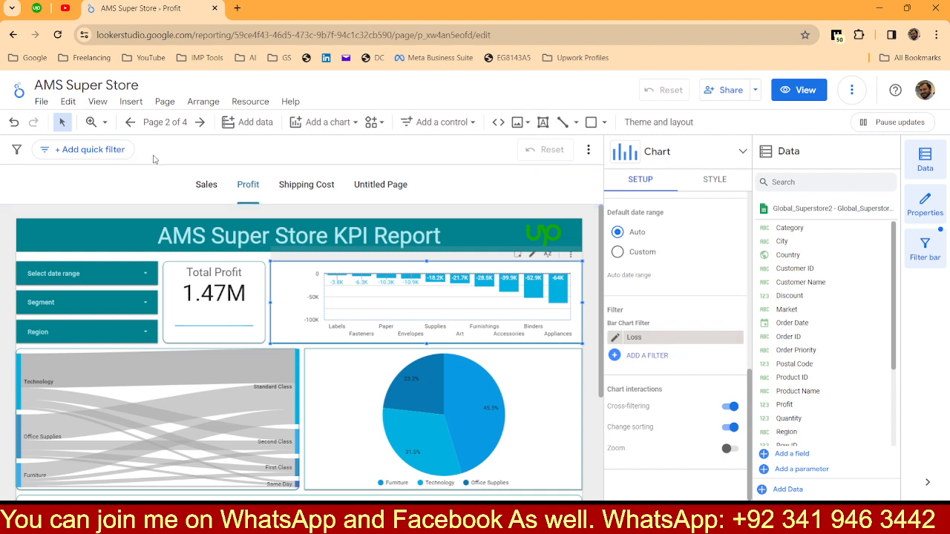
click(89, 152)
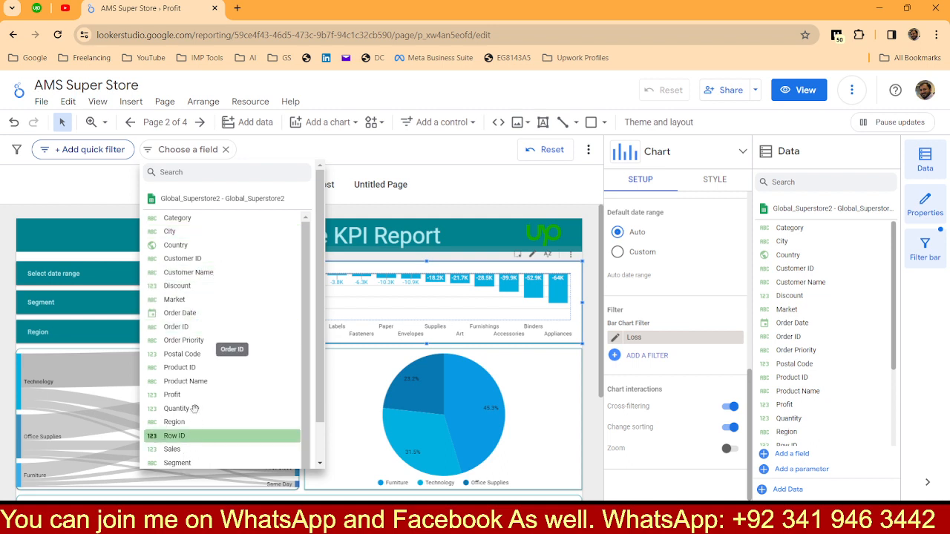
scroll(193, 374, down, 1)
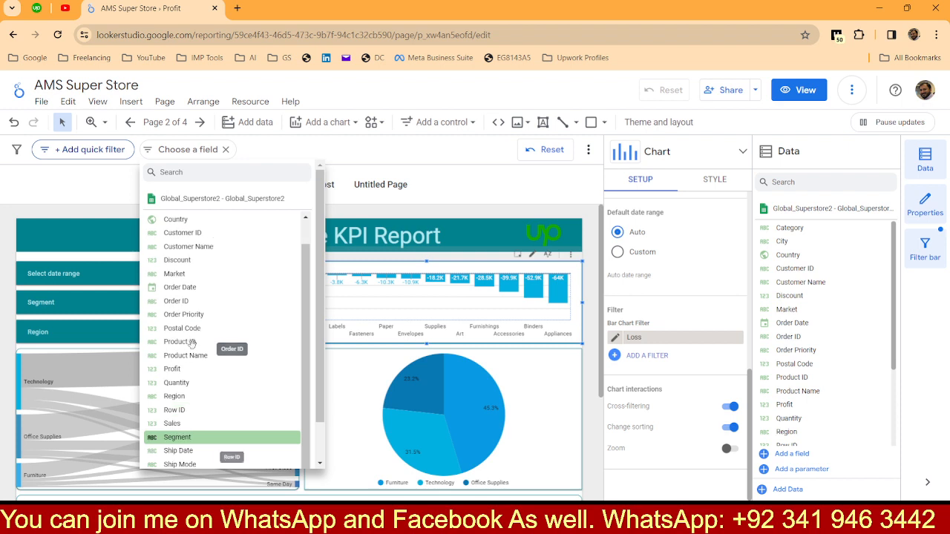
click(189, 260)
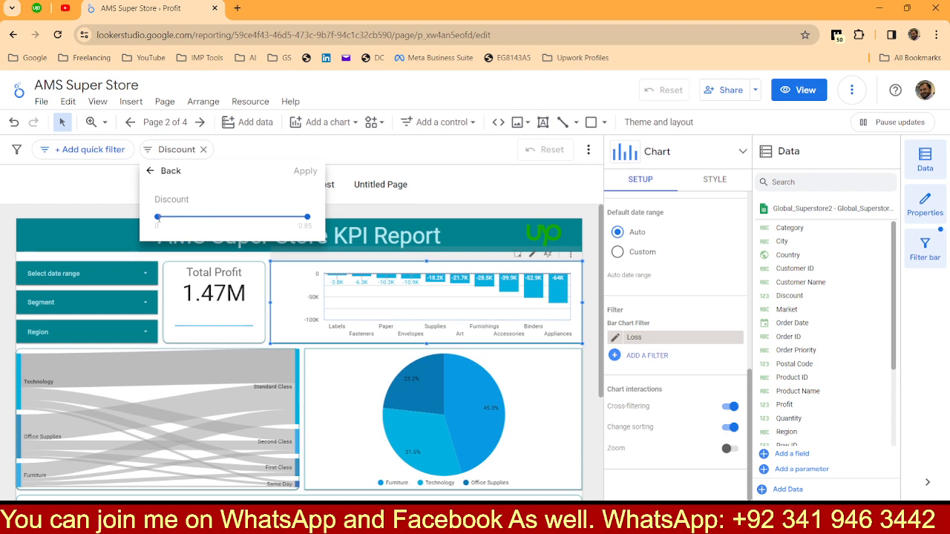
Step: Limit the Discount quick filter to a maximum of 0.43, apply it, and review the page's charts
click(234, 217)
click(305, 173)
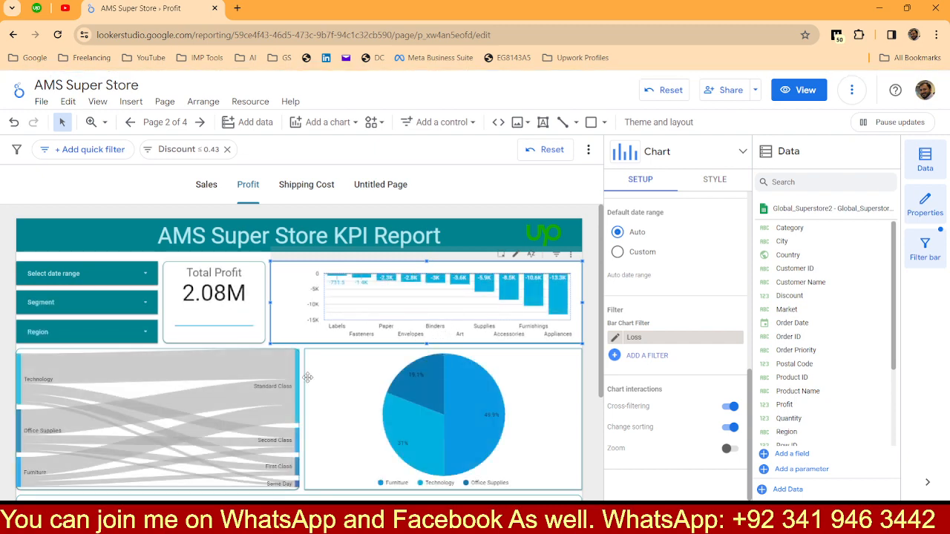
scroll(308, 381, down, 3)
scroll(309, 381, up, 3)
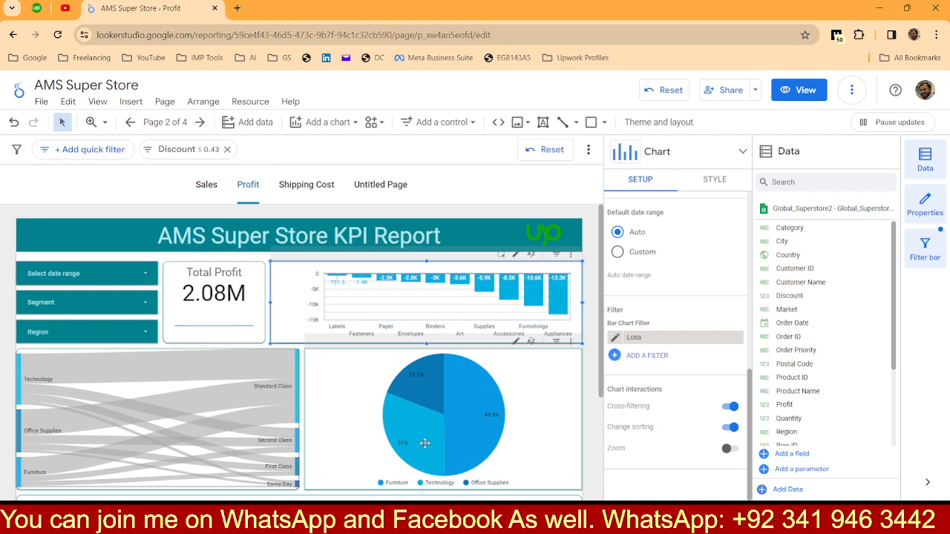
mouse_move(424, 443)
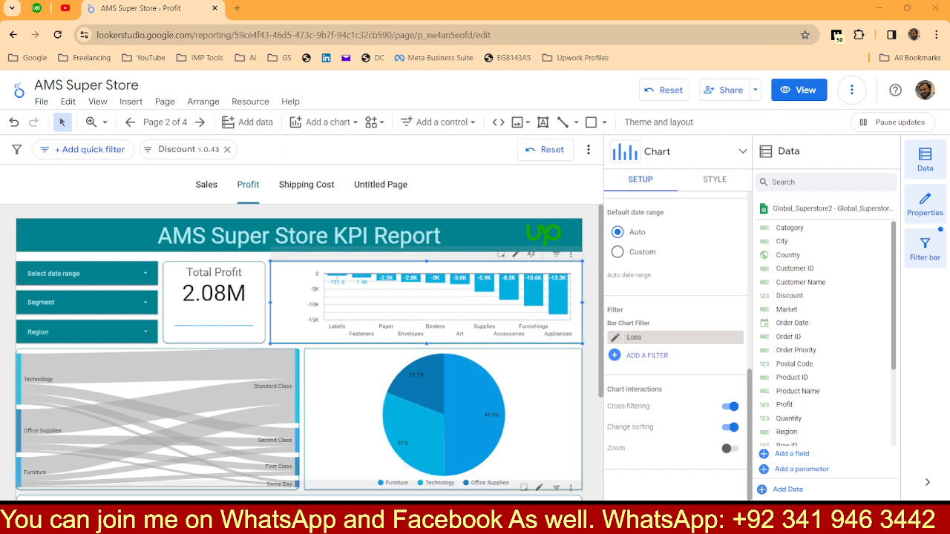